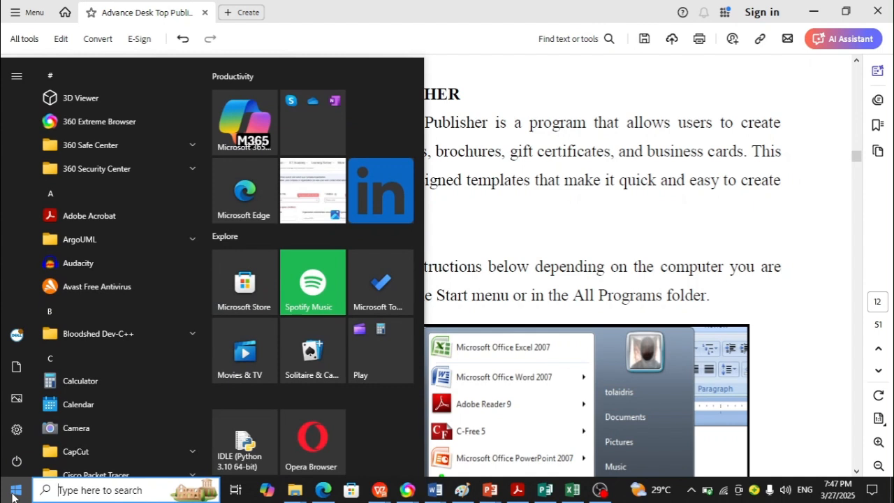
- Launch Publisher 2013 from the Microsoft Office 2013 programs in a maximized window, dismissing the activation wizard
scroll(137, 380, down, 10)
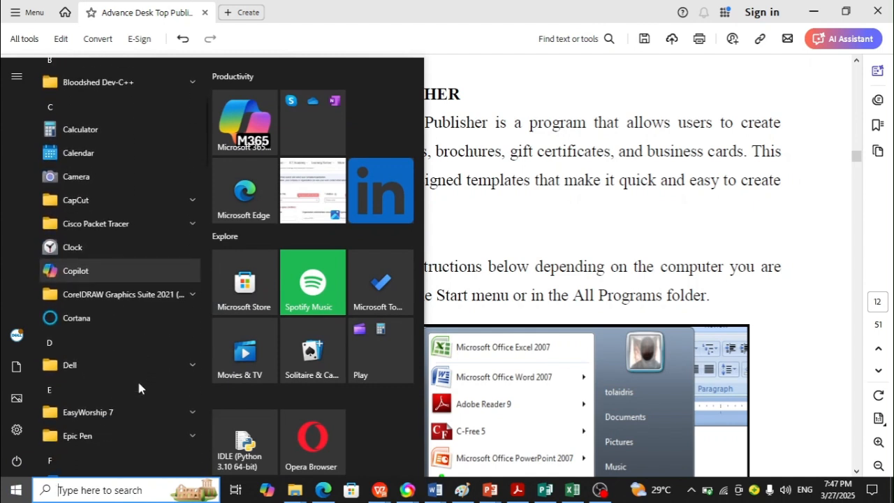
scroll(138, 390, down, 5)
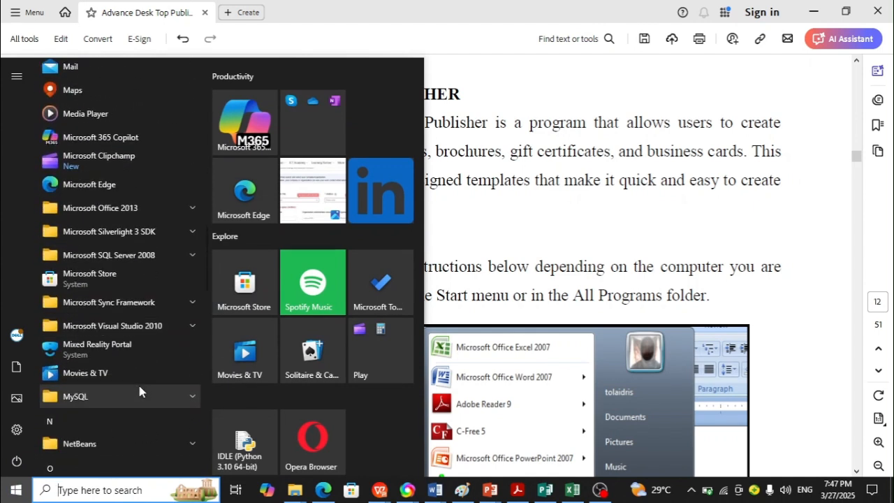
click(124, 214)
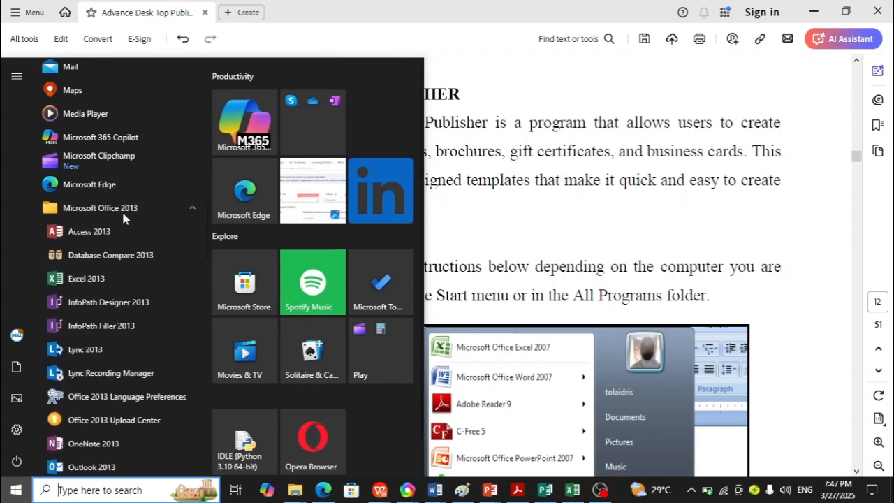
scroll(118, 342, down, 3)
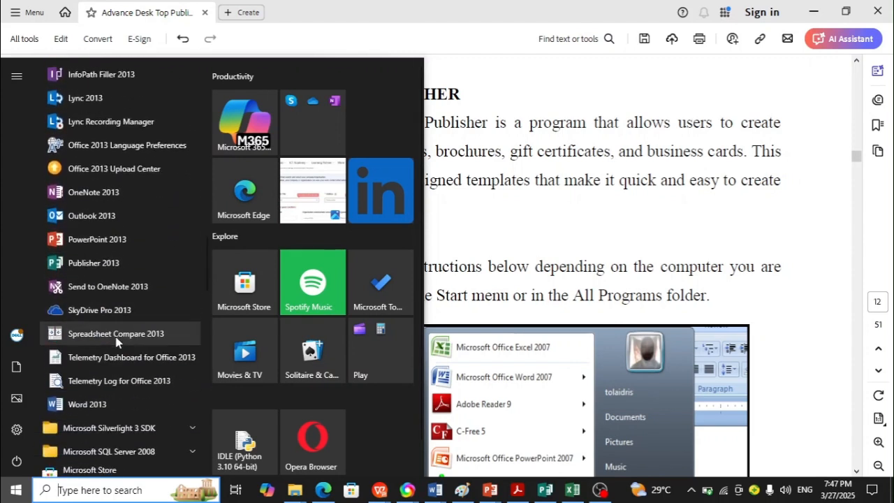
click(94, 263)
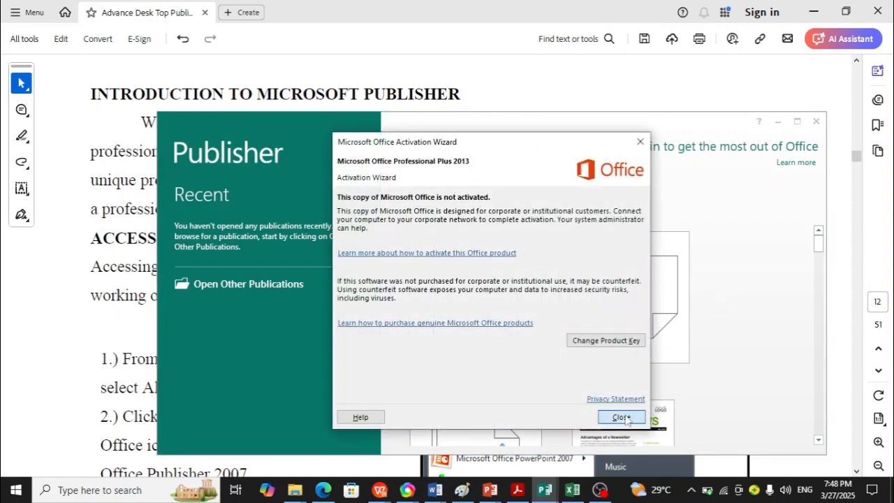
click(621, 415)
click(797, 122)
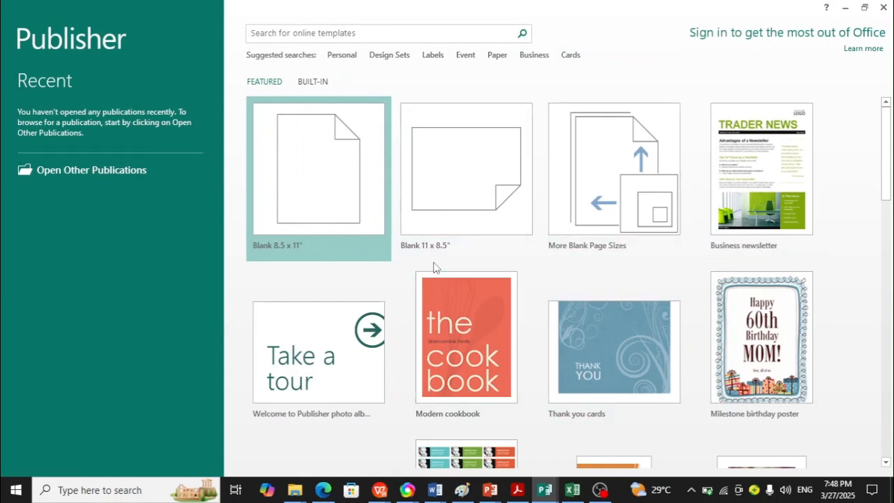
- Create a new publication from the featured Business newsletter template
scroll(584, 234, down, 3)
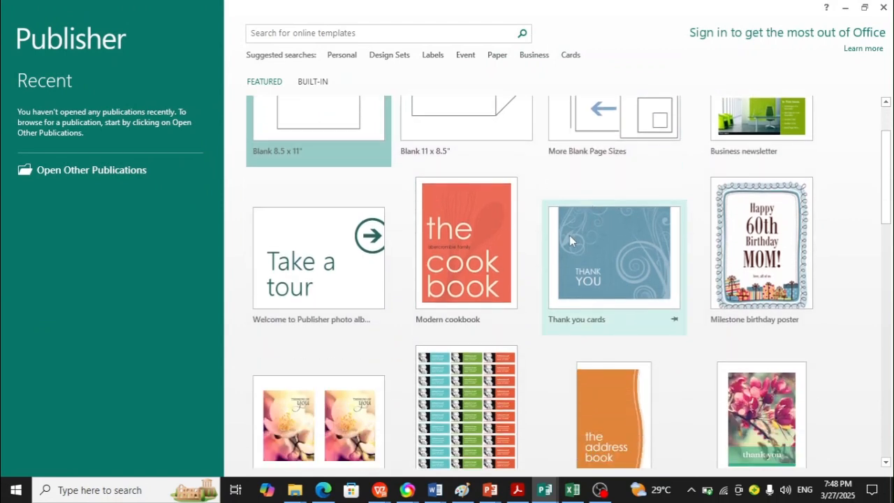
scroll(496, 261, down, 9)
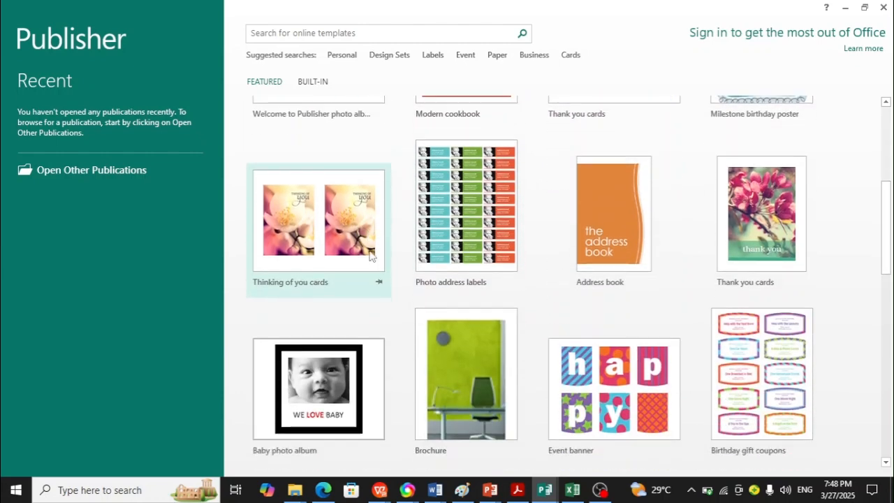
scroll(549, 286, down, 3)
scroll(711, 310, down, 15)
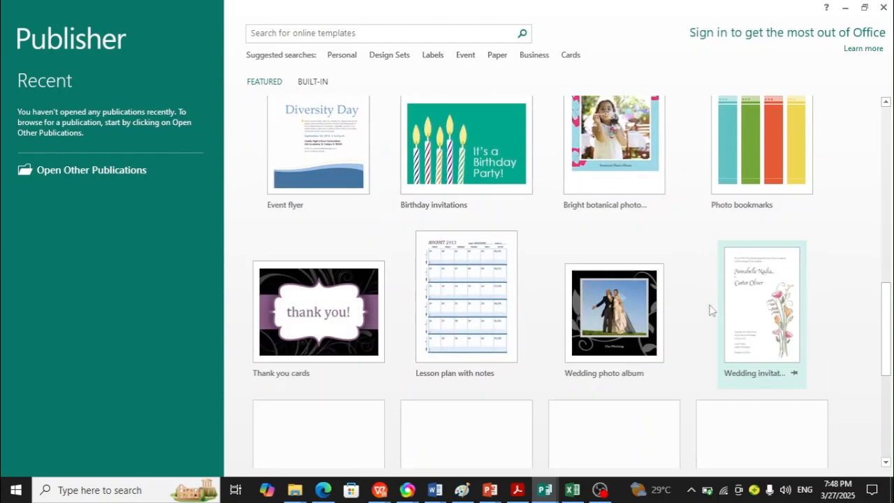
scroll(712, 312, up, 10)
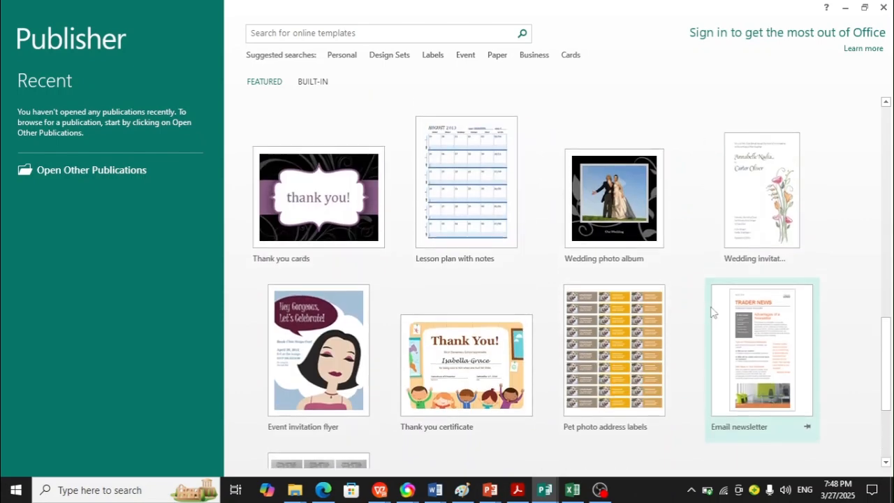
scroll(713, 312, up, 4)
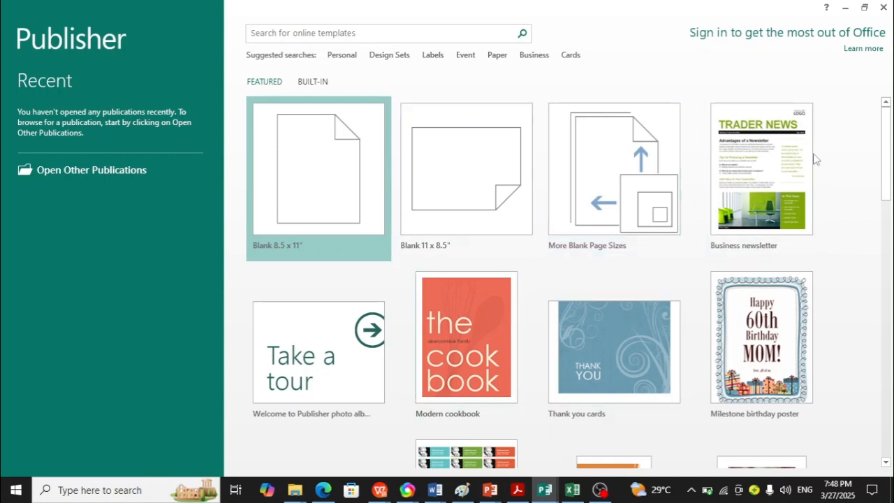
click(757, 166)
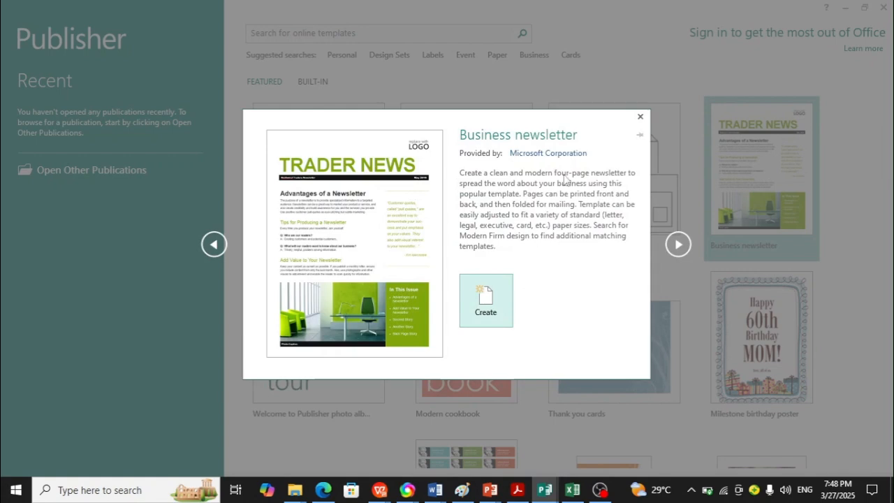
click(488, 305)
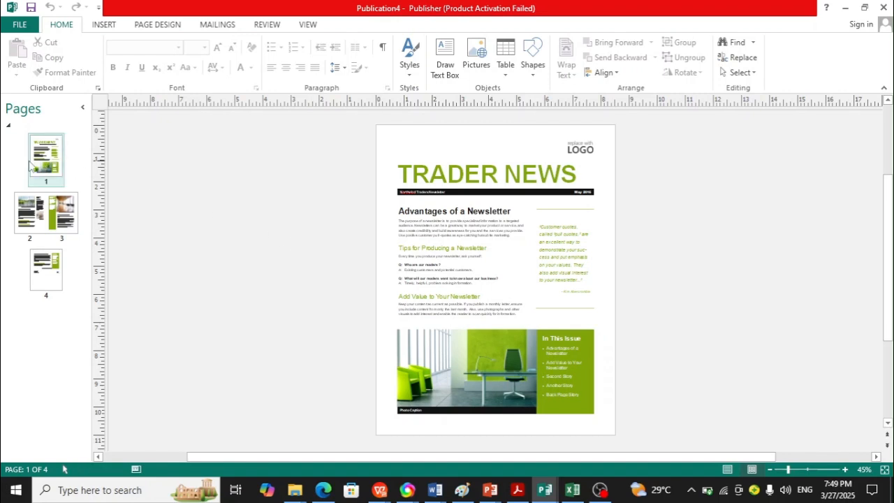
- Change the font of the TRADER NEWS title on page 1 to Arial Rounded MT Bold
click(60, 136)
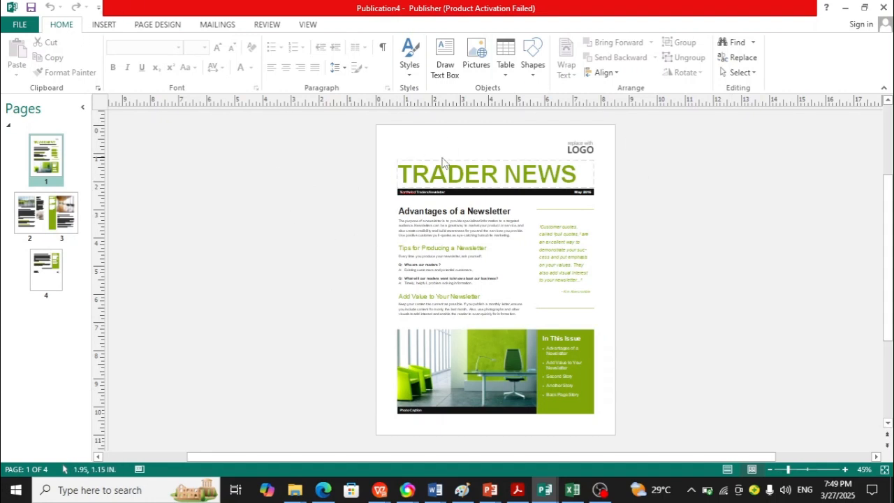
click(465, 174)
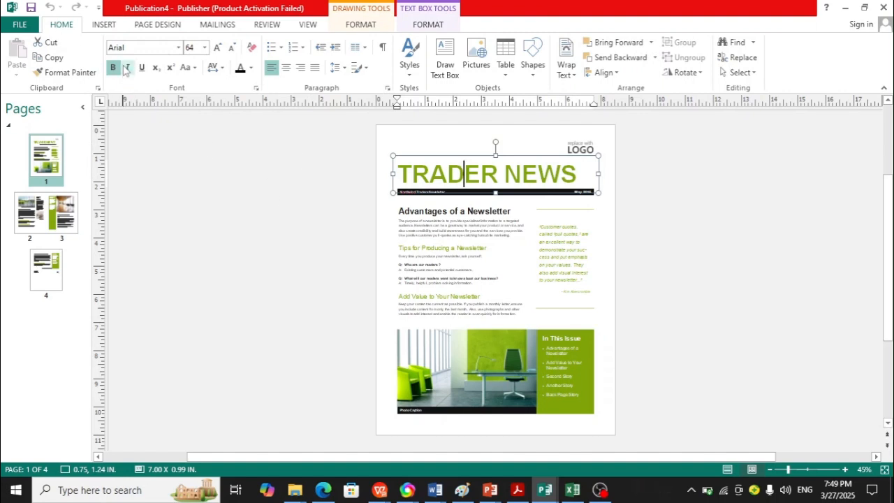
drag(579, 169, 424, 173)
click(179, 48)
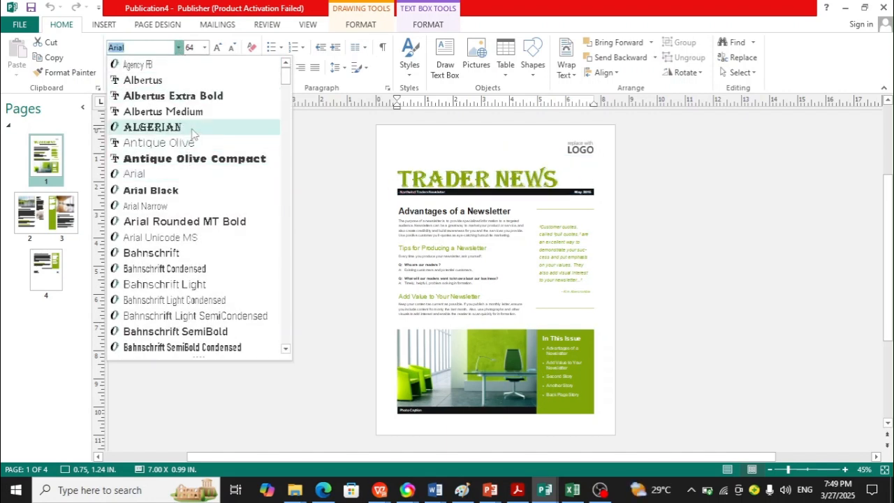
click(206, 222)
click(233, 234)
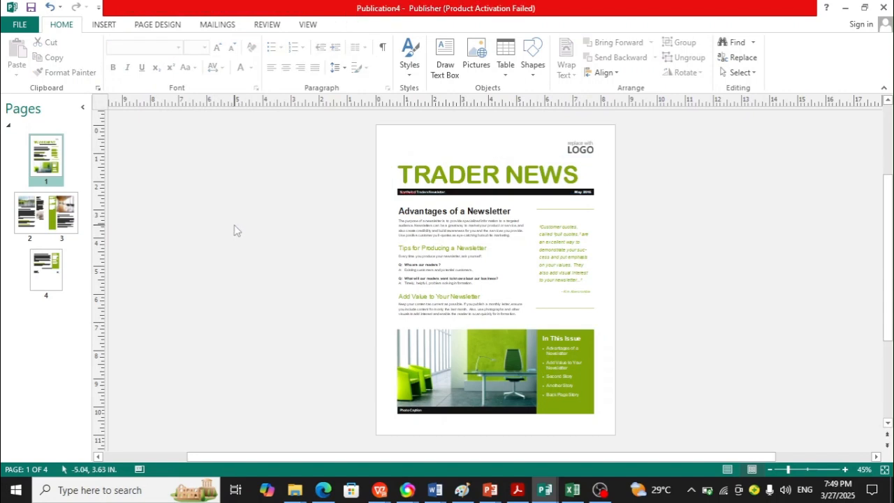
- Set the font color of the entire TRADER NEWS title to red
click(449, 163)
key(ctrl+a)
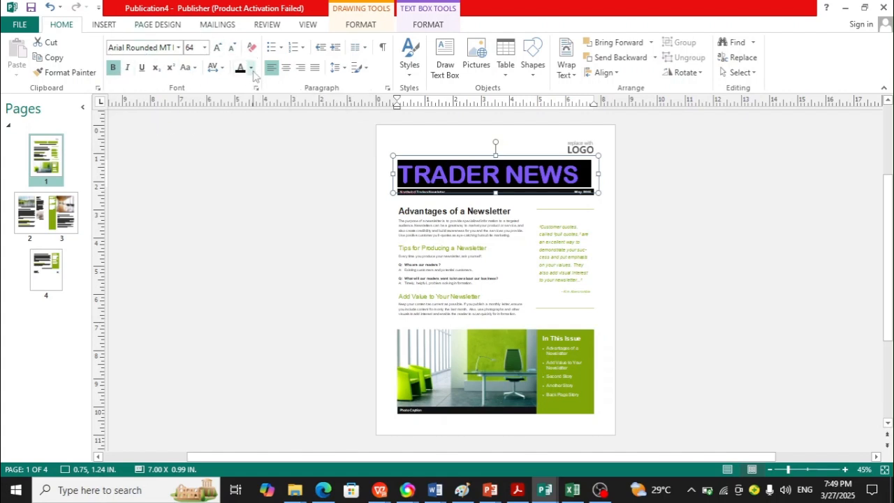
click(251, 68)
click(250, 176)
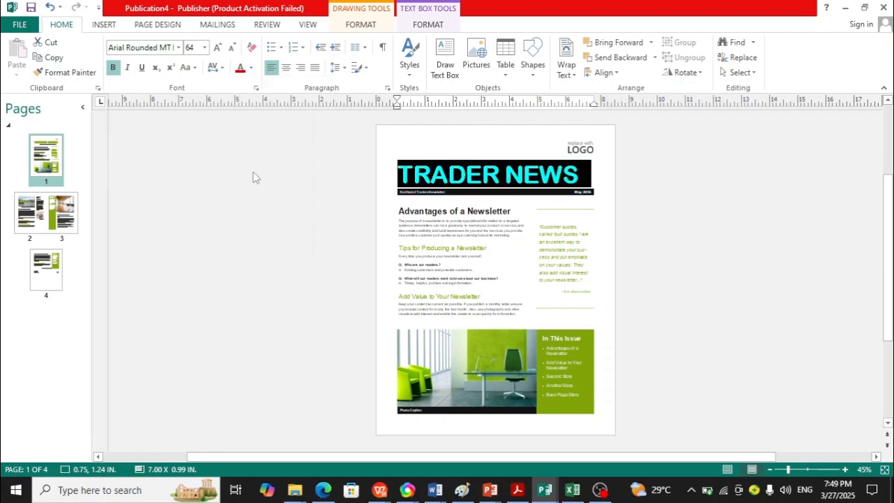
click(288, 264)
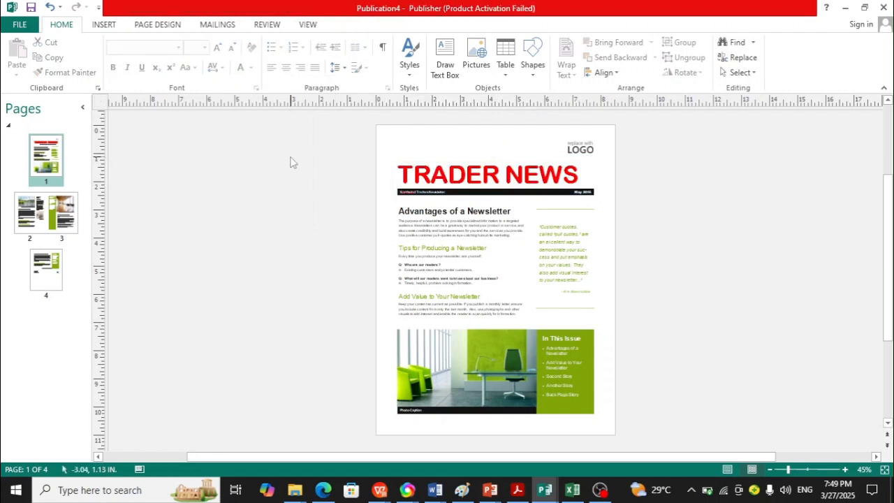
- Examine the logo placeholder, the customer pull quote and the In This Issue box on page 1 up close
click(576, 150)
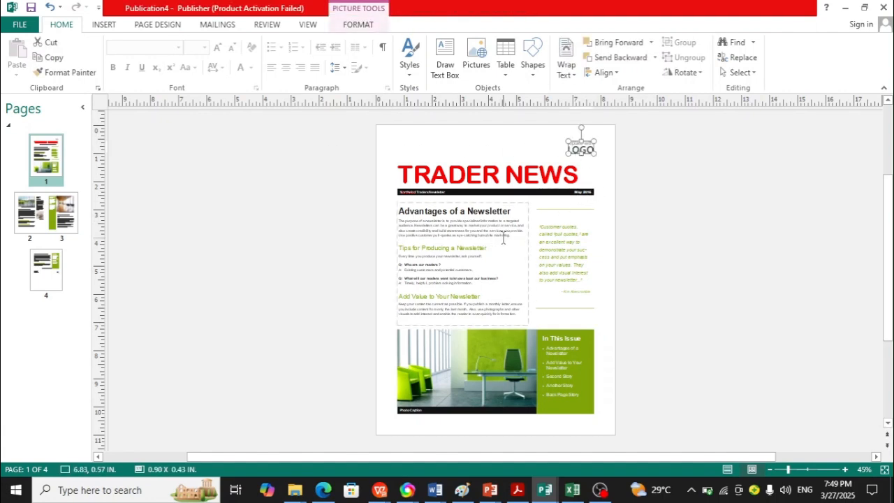
click(814, 470)
click(795, 469)
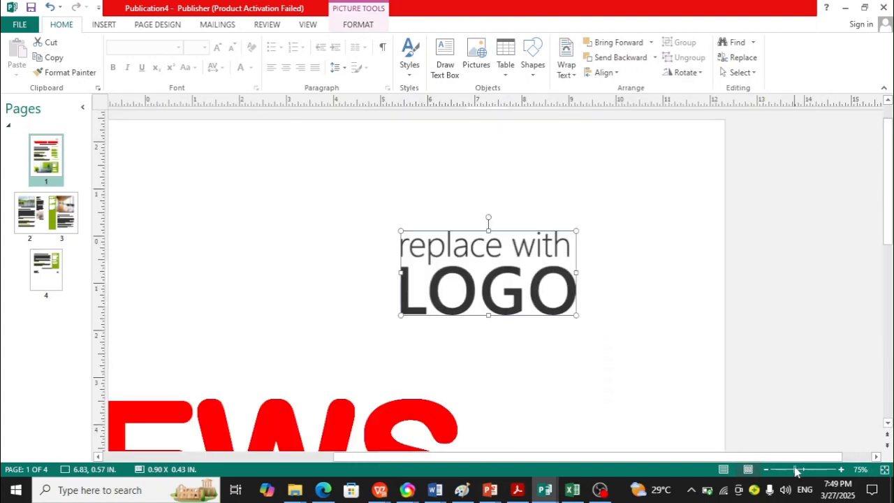
scroll(656, 250, down, 1)
scroll(657, 250, down, 1)
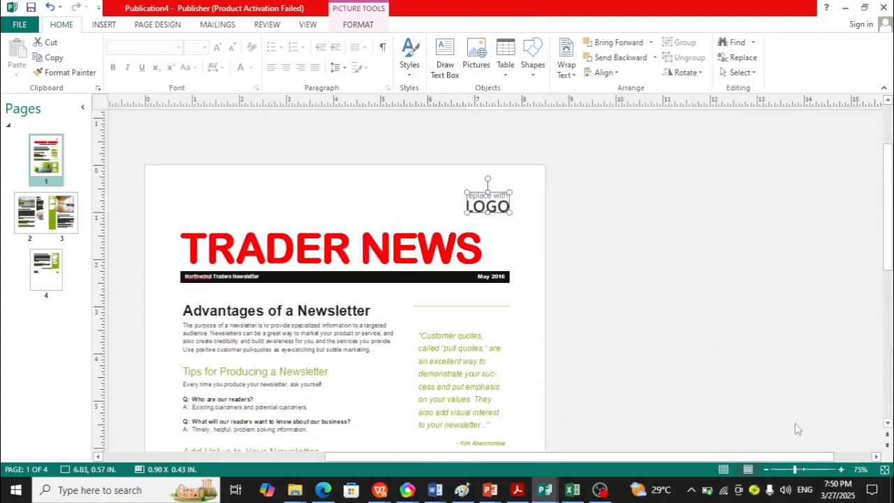
click(884, 470)
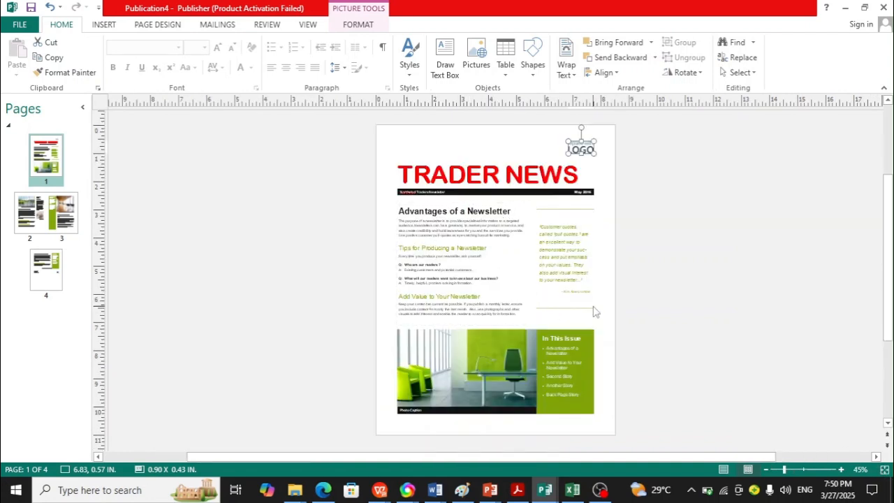
scroll(594, 311, up, 1)
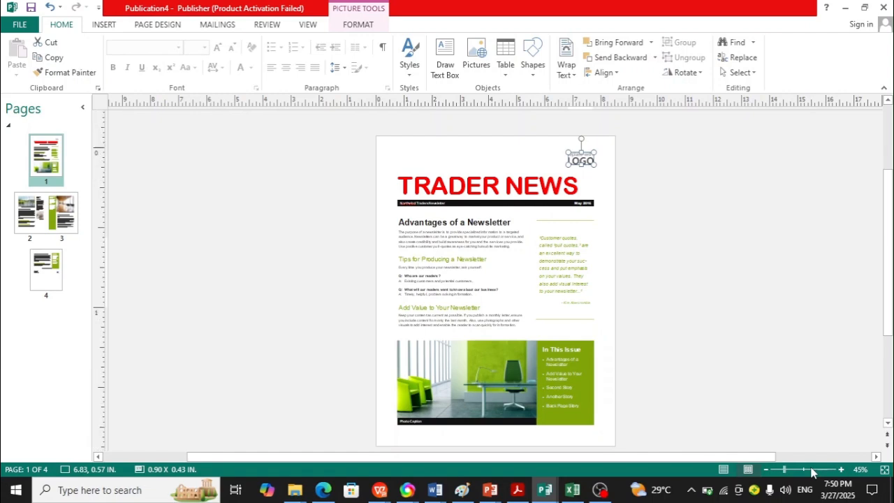
click(812, 469)
scroll(425, 234, down, 5)
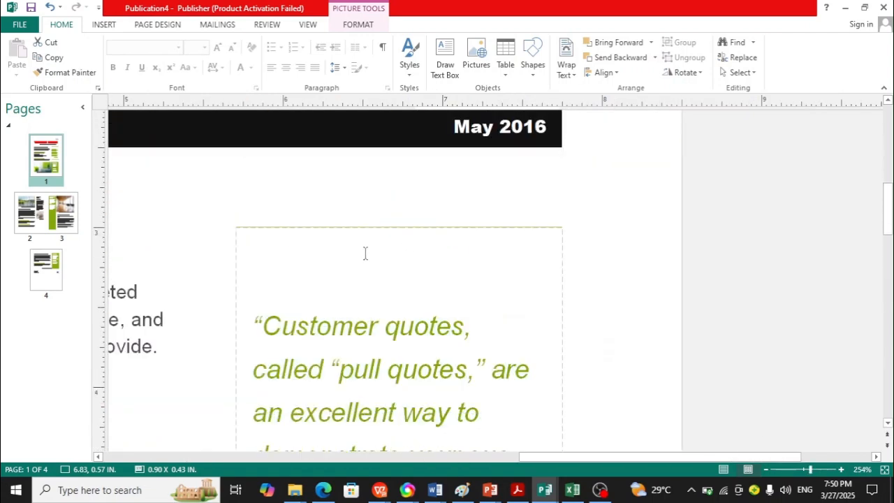
scroll(607, 230, down, 3)
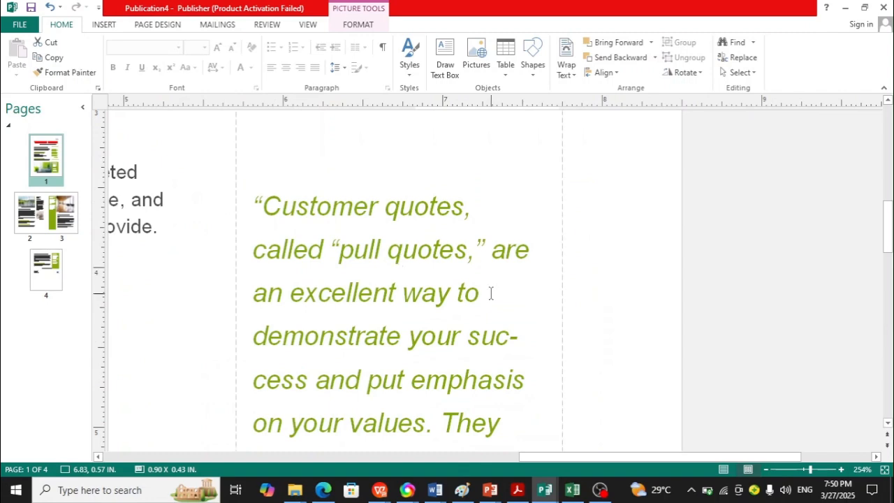
scroll(491, 293, down, 12)
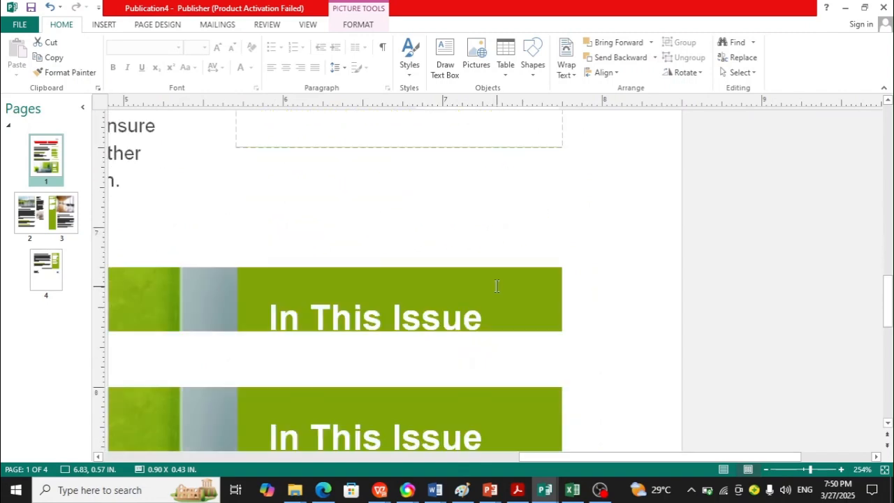
scroll(369, 309, down, 10)
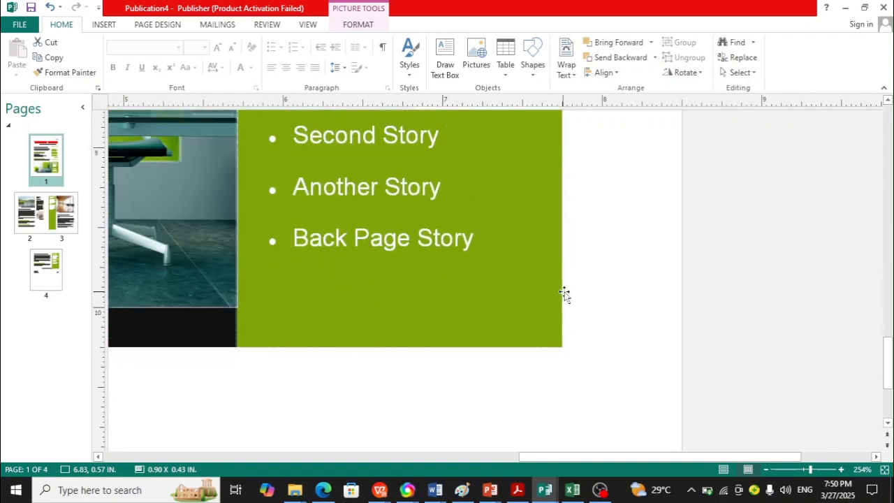
click(884, 469)
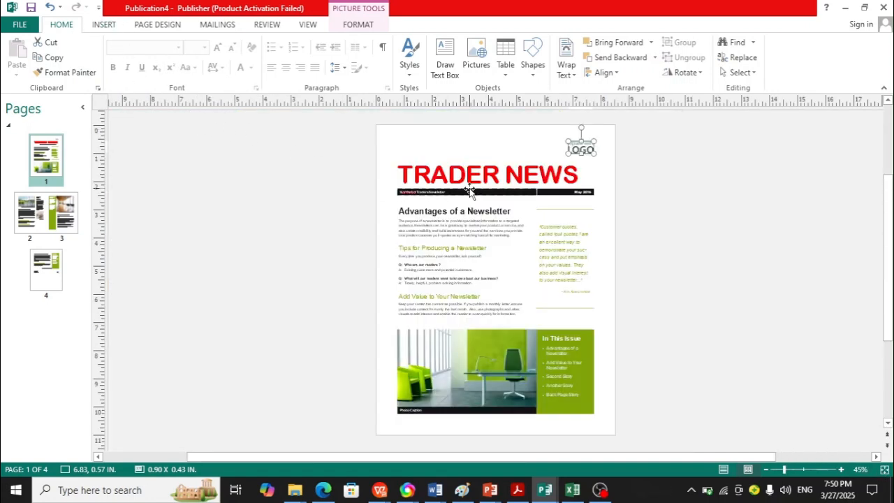
- Center the TRADER NEWS title within its text box
click(469, 158)
click(464, 174)
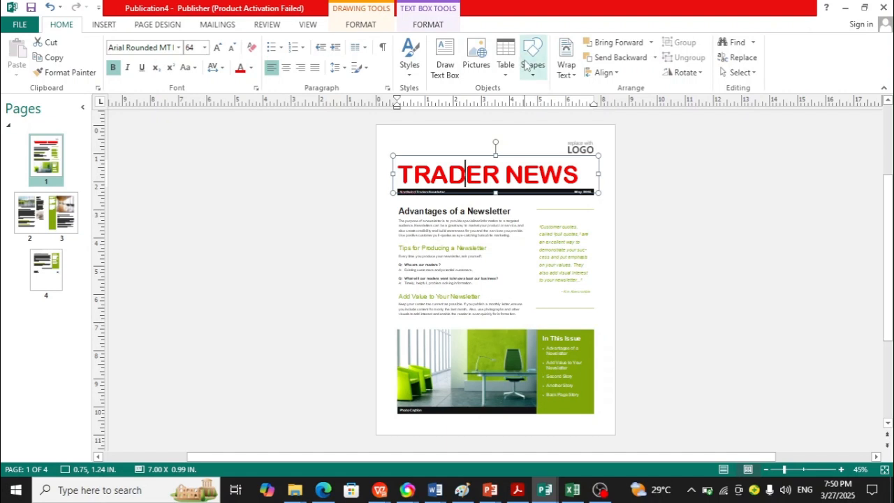
click(287, 67)
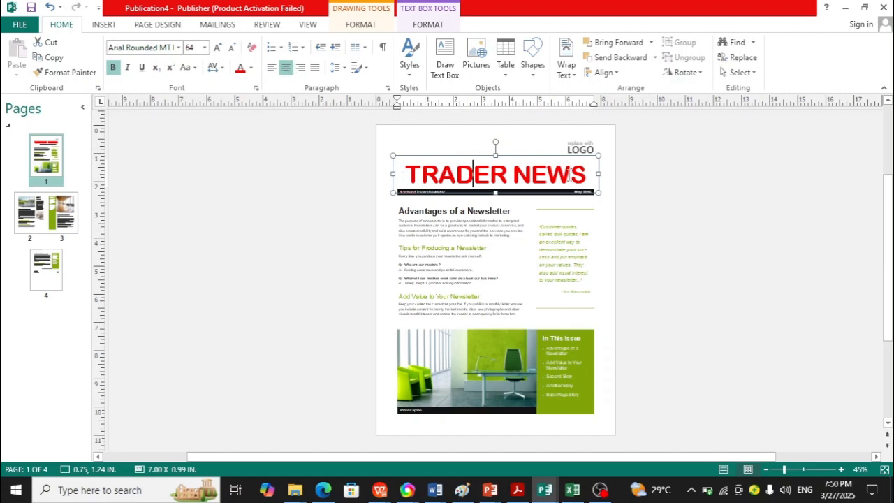
click(705, 238)
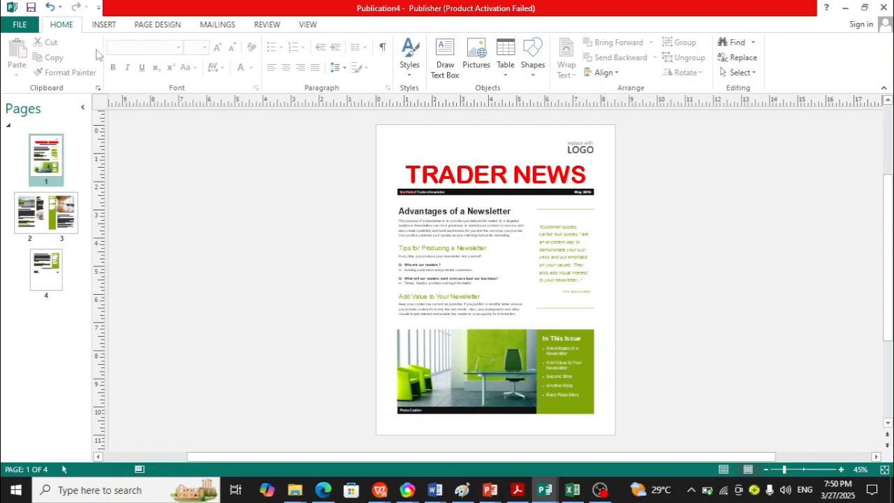
- Insert a table with three columns and two rows and move it off page 1 onto the blank scratch area beside it
click(103, 25)
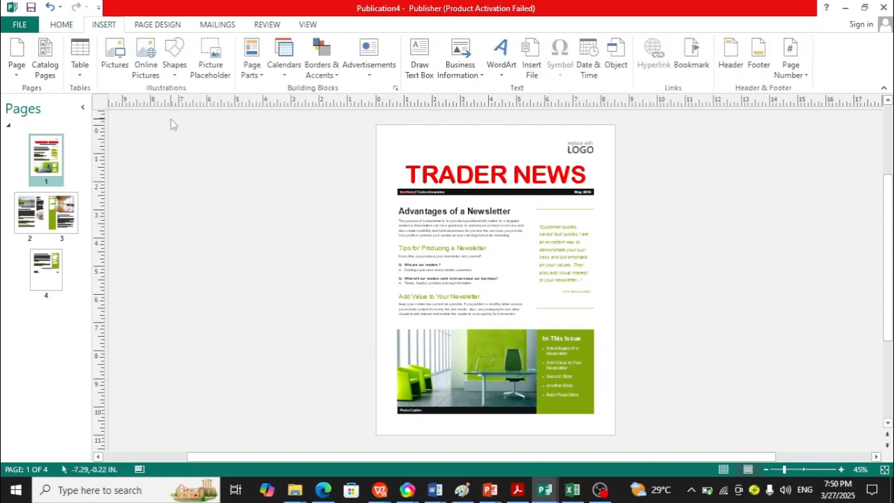
click(80, 60)
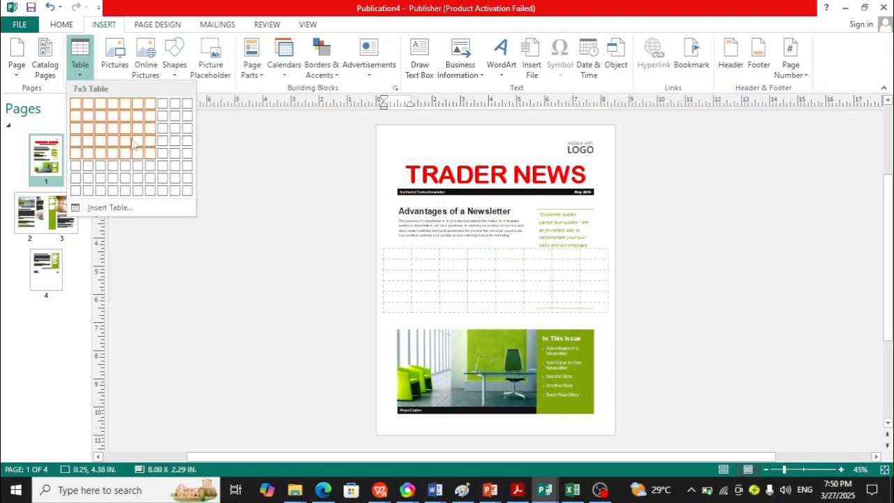
click(100, 122)
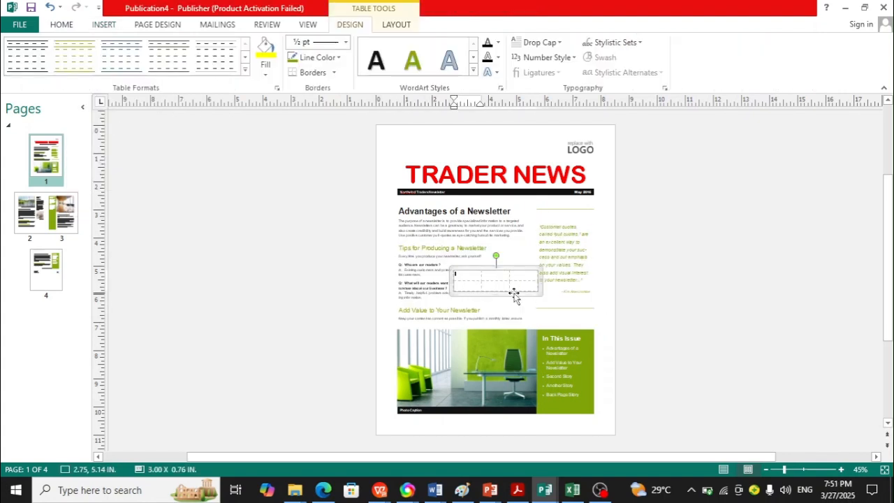
drag(509, 293, 255, 238)
scroll(493, 282, down, 1)
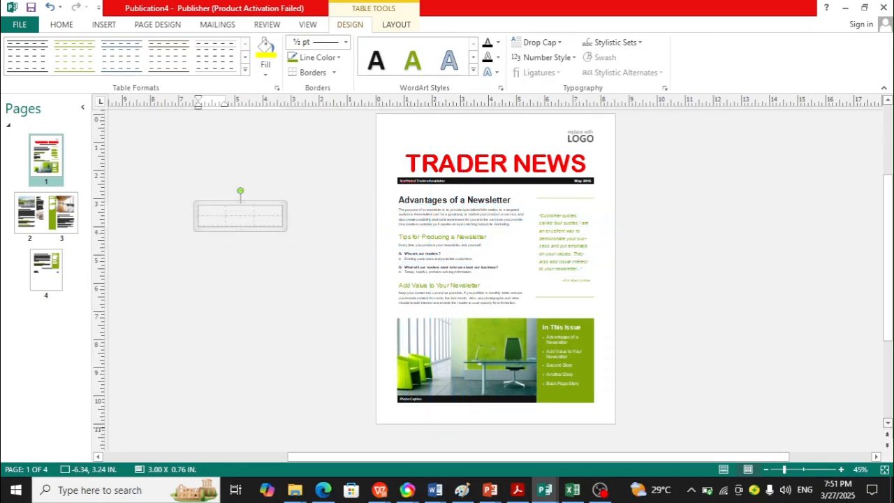
click(294, 327)
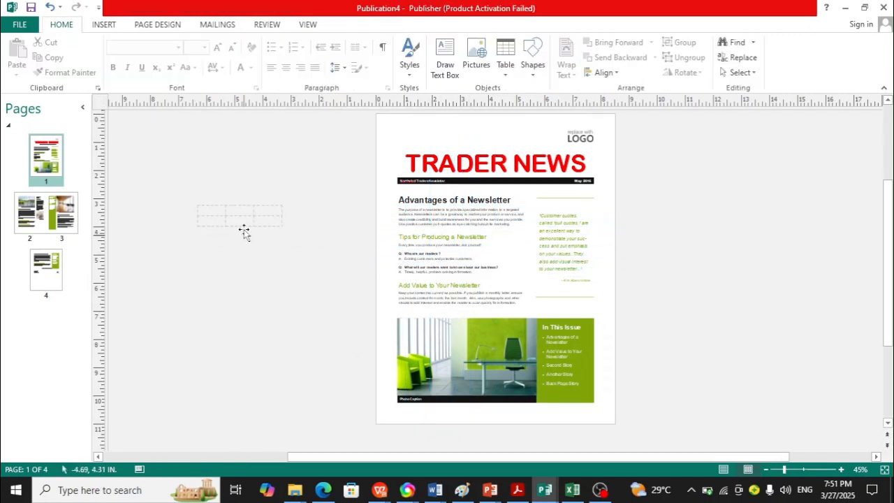
- Draw a Smiley Face shape on page 1 and position it over the logo placeholder above the title
click(103, 26)
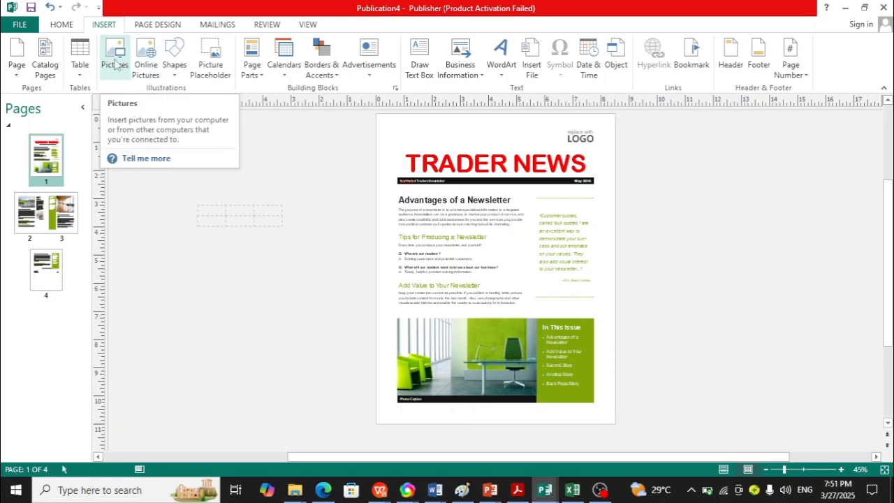
click(177, 67)
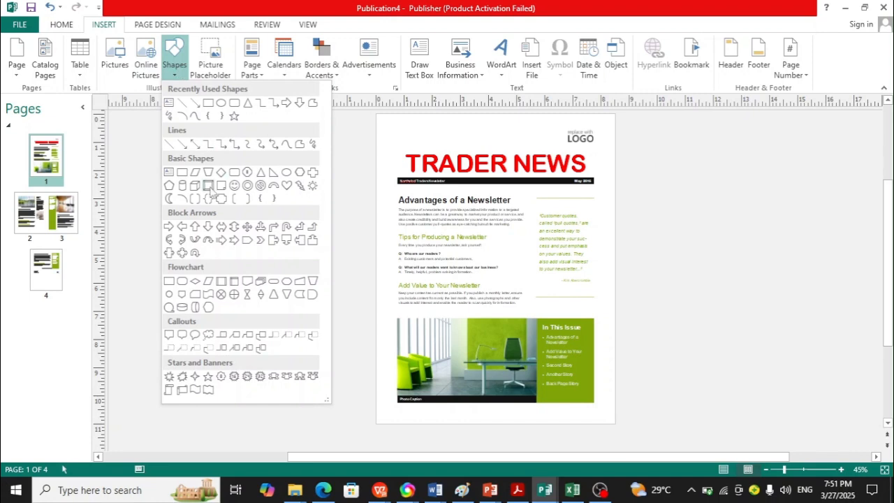
click(235, 187)
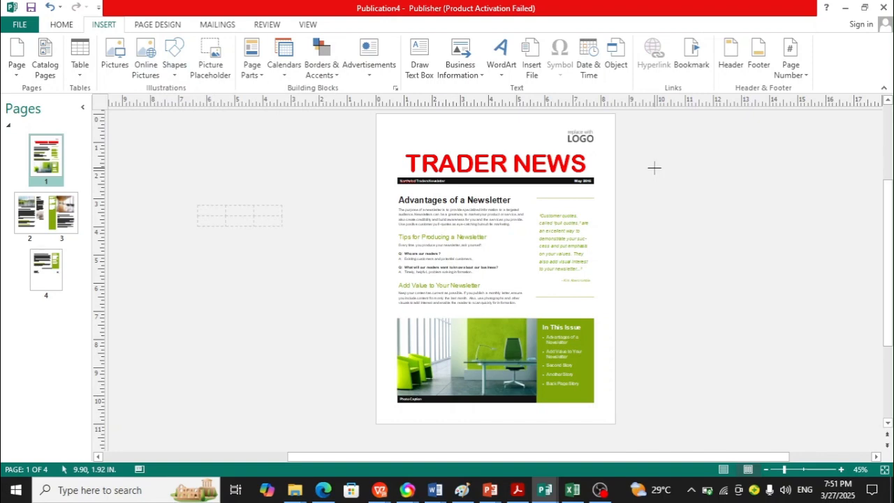
mouse_move(655, 174)
mouse_down()
mouse_move(696, 189)
mouse_move(694, 201)
mouse_move(624, 190)
mouse_move(604, 152)
mouse_move(593, 148)
mouse_up()
click(797, 286)
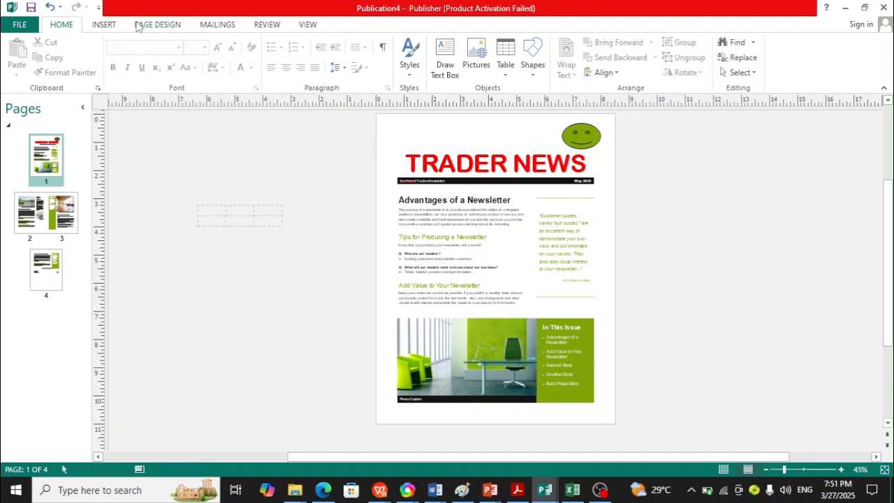
- Insert the recently used April 2025 calendar and move it away from the article text, partly off page 1
click(108, 26)
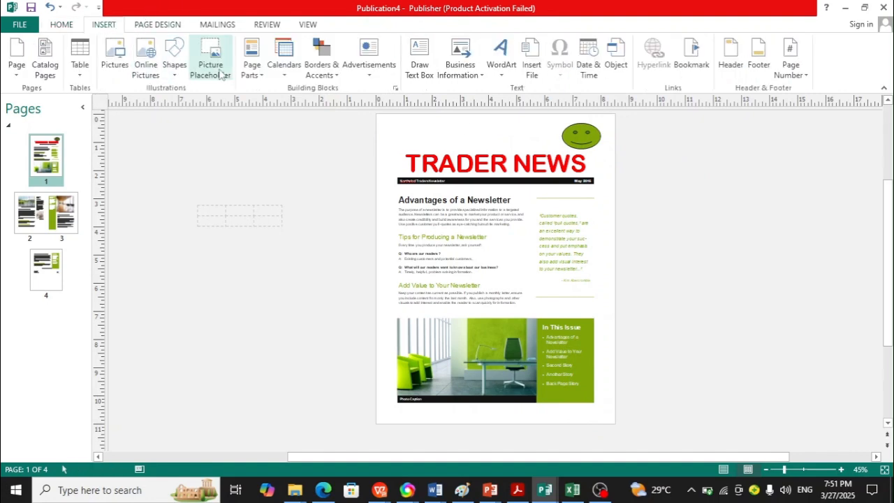
click(284, 60)
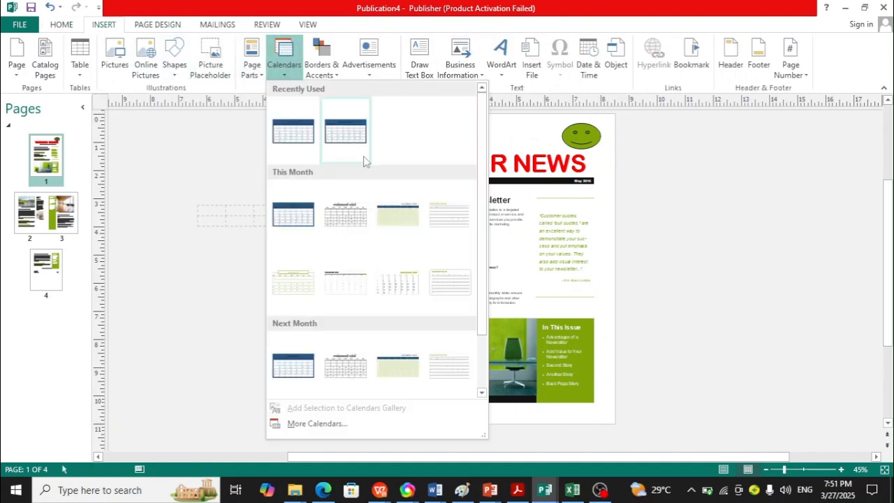
click(281, 131)
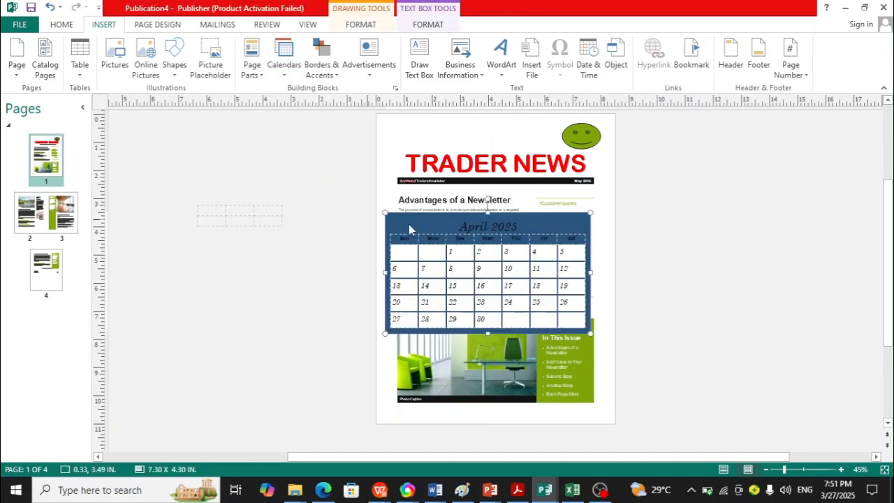
drag(573, 221, 400, 269)
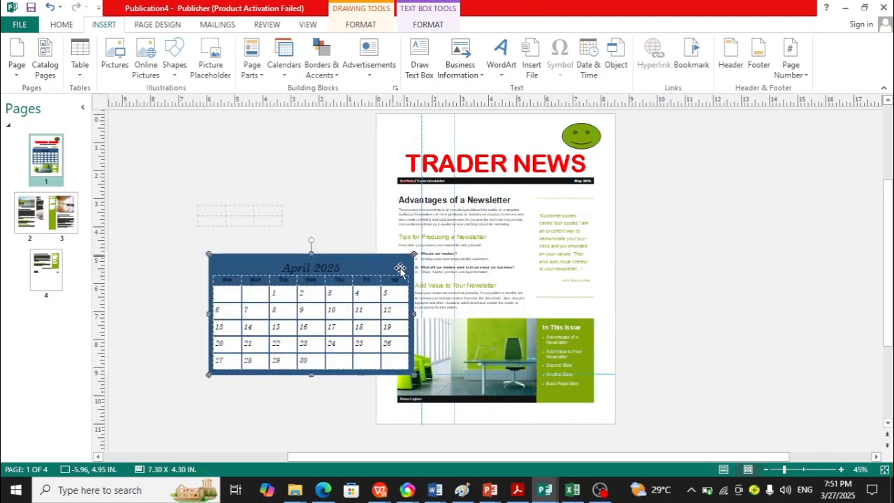
click(475, 356)
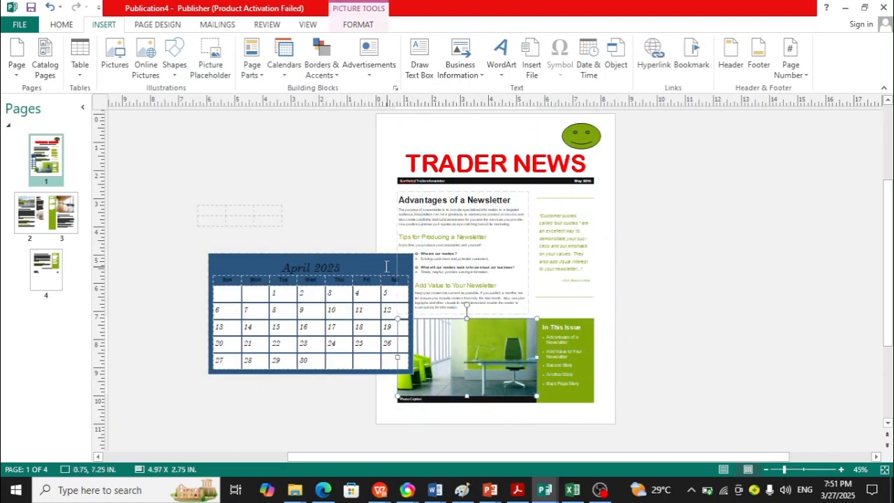
- Resize the April 2025 calendar to about 5.5 x 3.17 in and place it over the office photo on page 1
click(400, 260)
drag(409, 257, 507, 309)
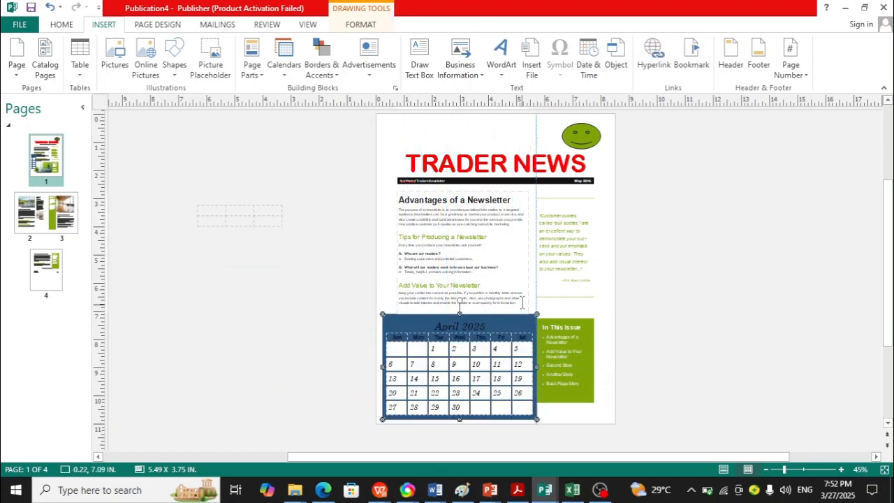
click(510, 309)
click(475, 416)
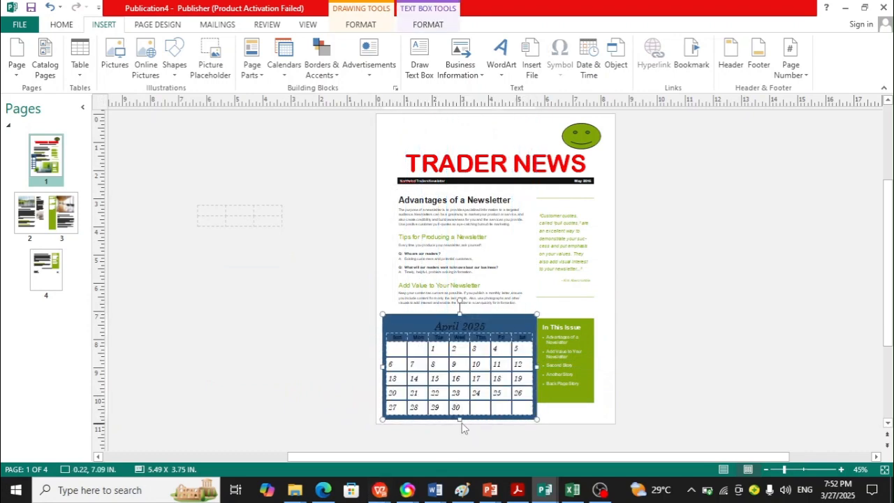
drag(460, 419, 460, 402)
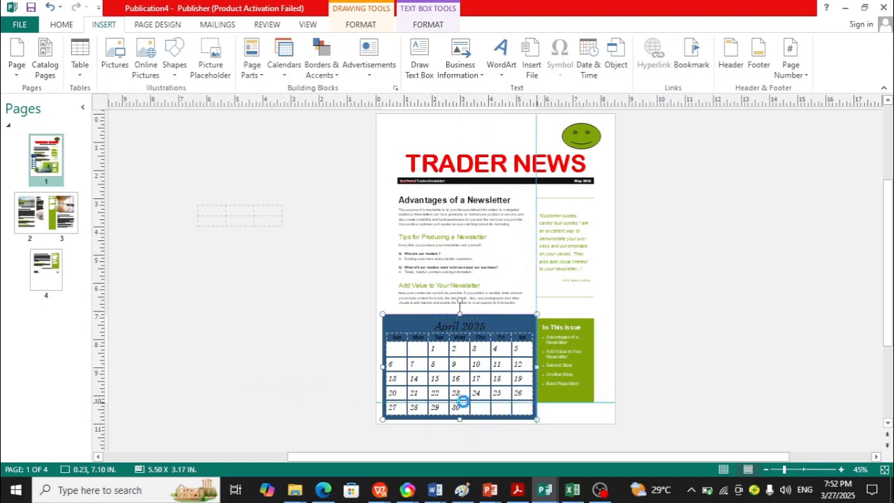
click(762, 384)
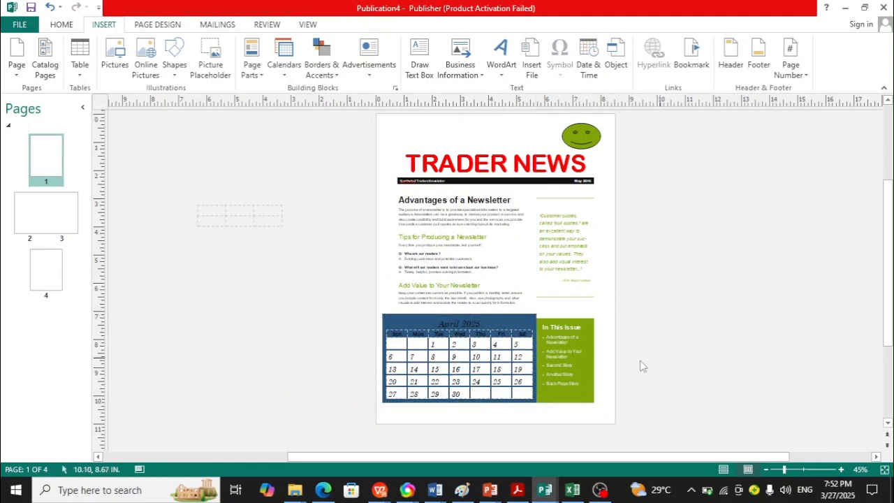
- Nudge the In This Issue box slightly away from the calendar, to a horizontal position of about 5.78 in
click(600, 343)
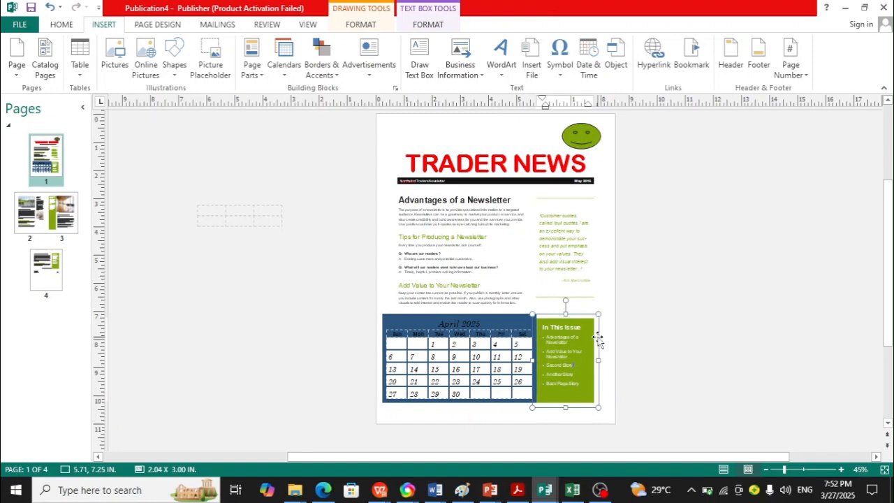
drag(599, 335, 605, 340)
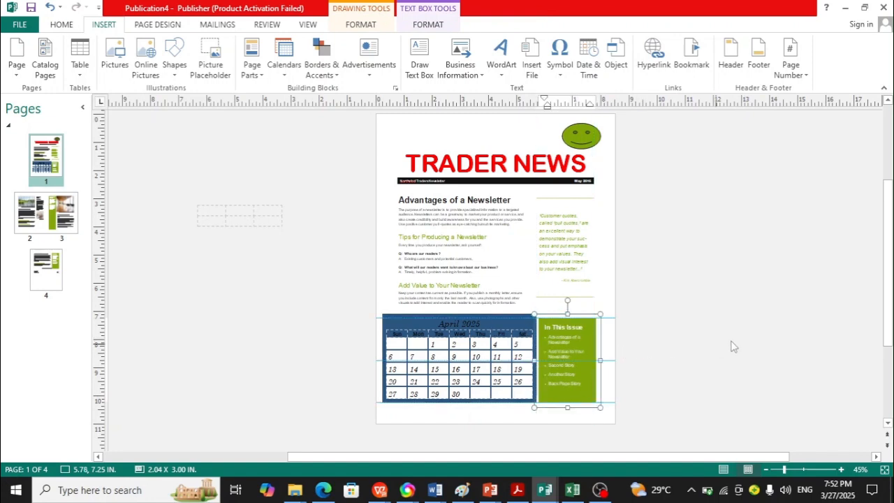
click(706, 356)
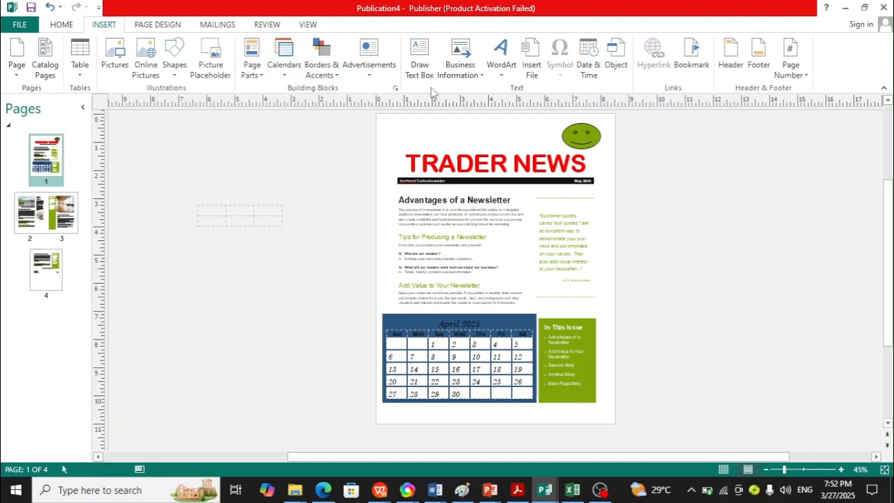
click(513, 76)
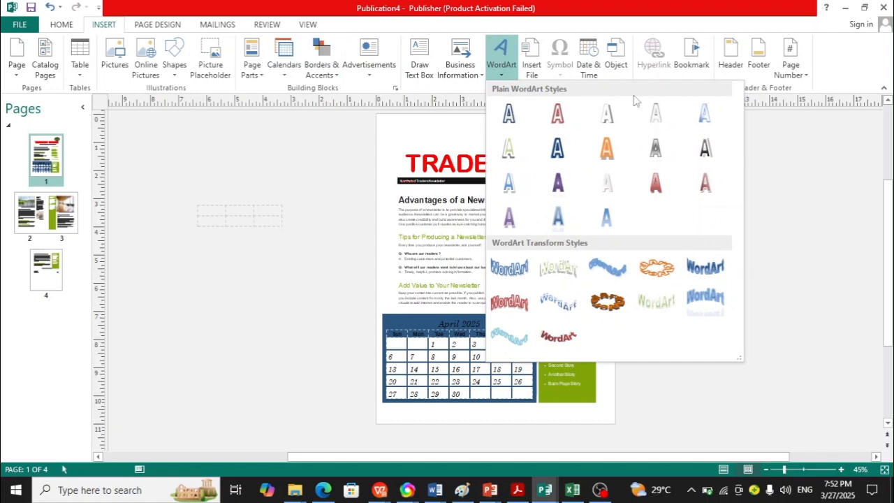
click(812, 217)
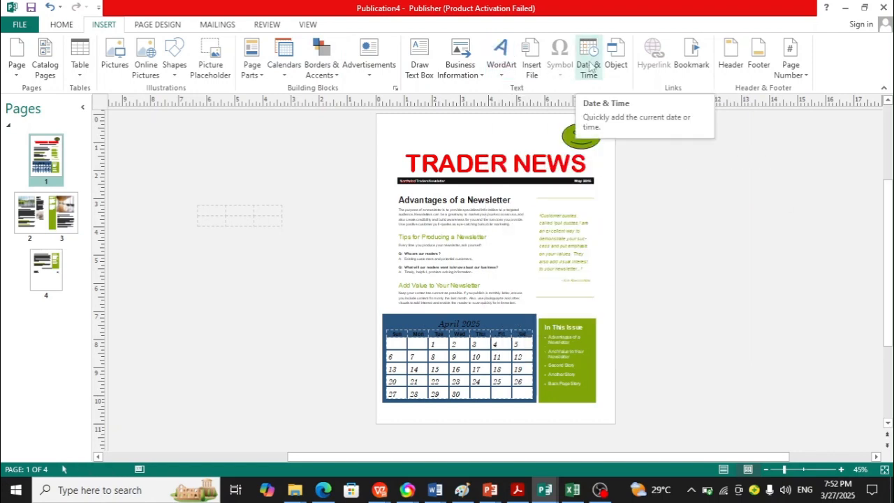
click(791, 74)
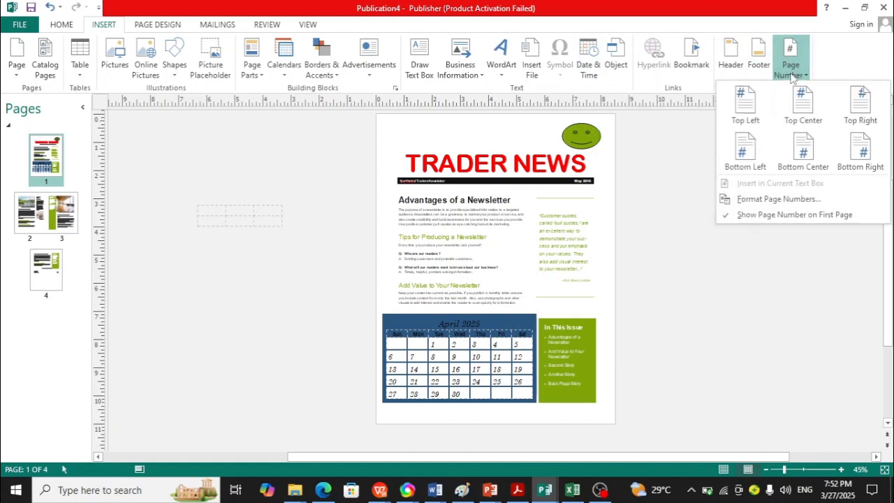
click(754, 372)
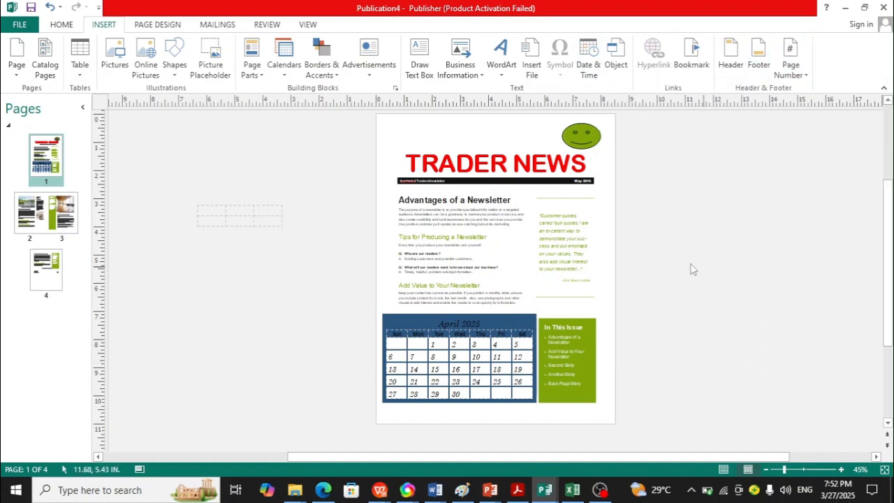
- Examine the built-in color schemes and the settings for creating a new color scheme
click(155, 24)
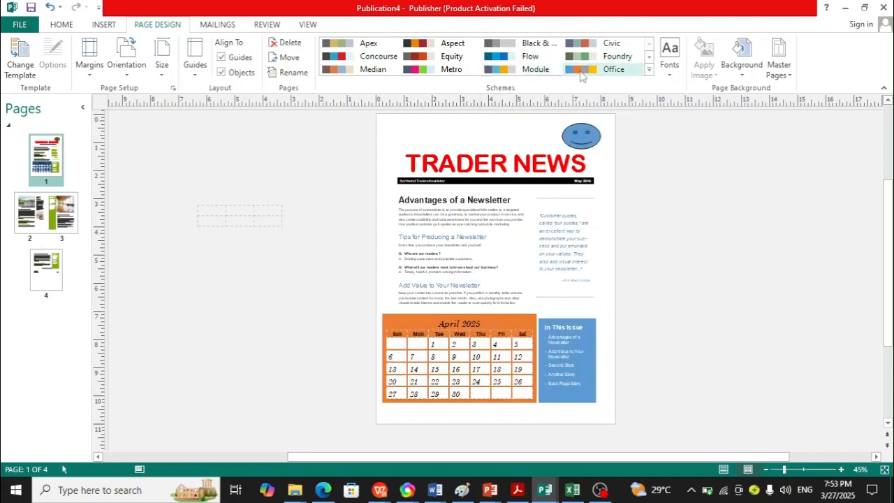
click(649, 69)
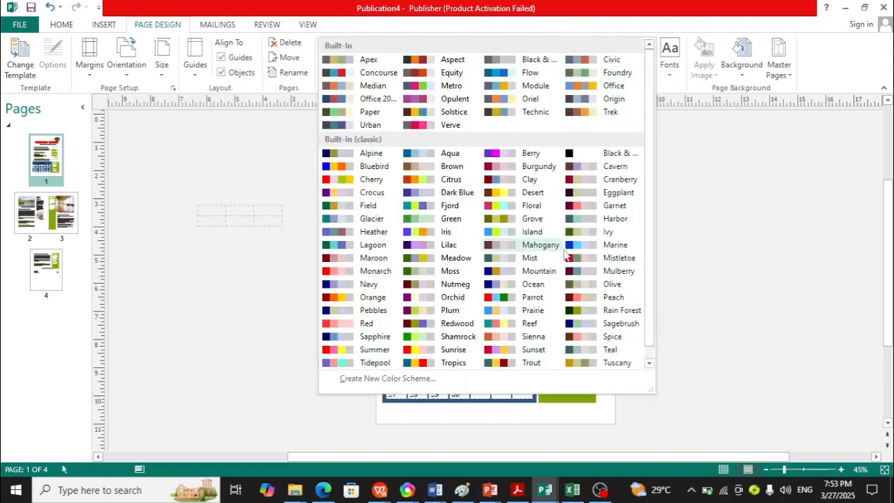
mouse_move(648, 288)
mouse_down()
mouse_move(654, 322)
mouse_move(654, 276)
mouse_up()
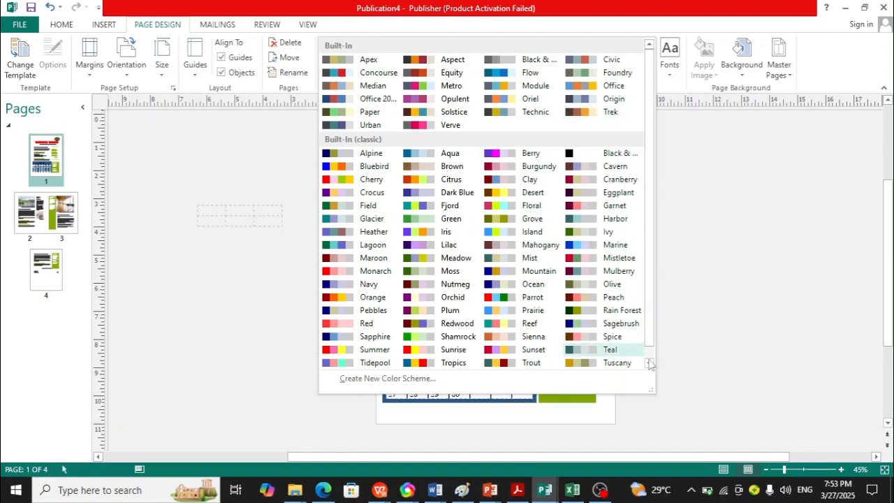
click(648, 383)
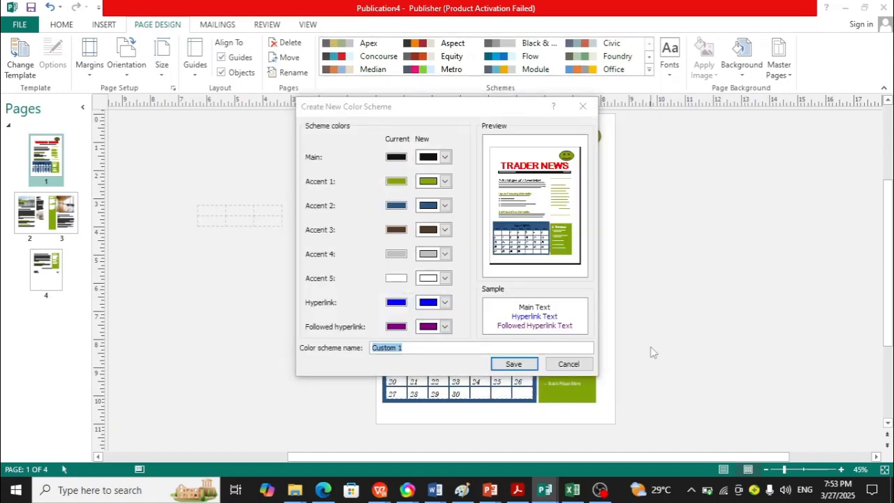
click(579, 108)
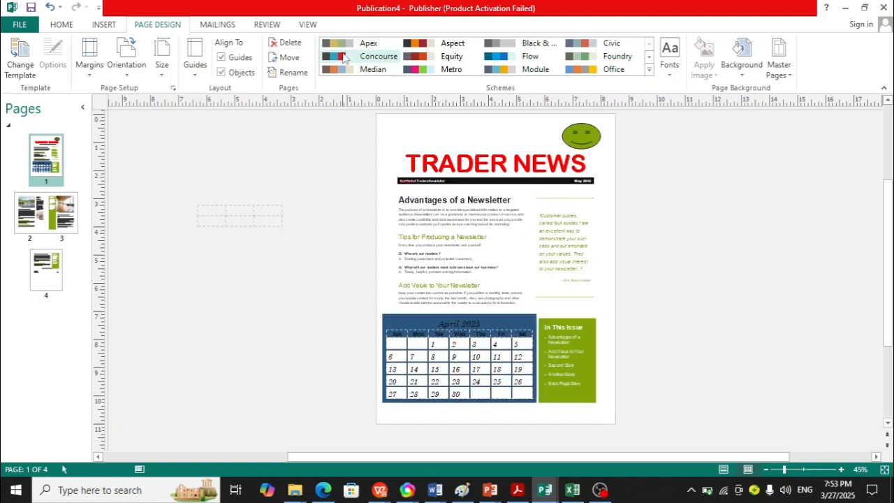
- Move the April 2025 calendar off page 1 onto the scratch area, away from the office photo
drag(487, 322, 267, 312)
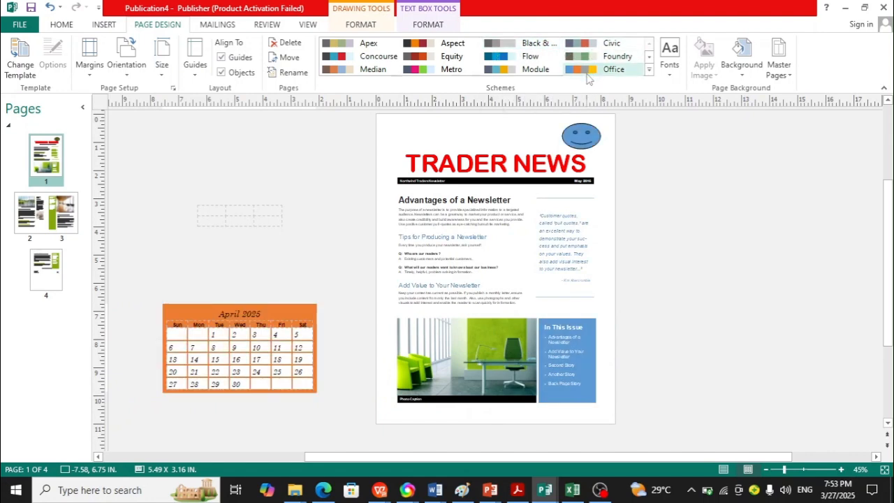
- Apply the Equity color scheme to the newsletter with the TRADER NEWS title selected
click(475, 166)
triple_click(476, 167)
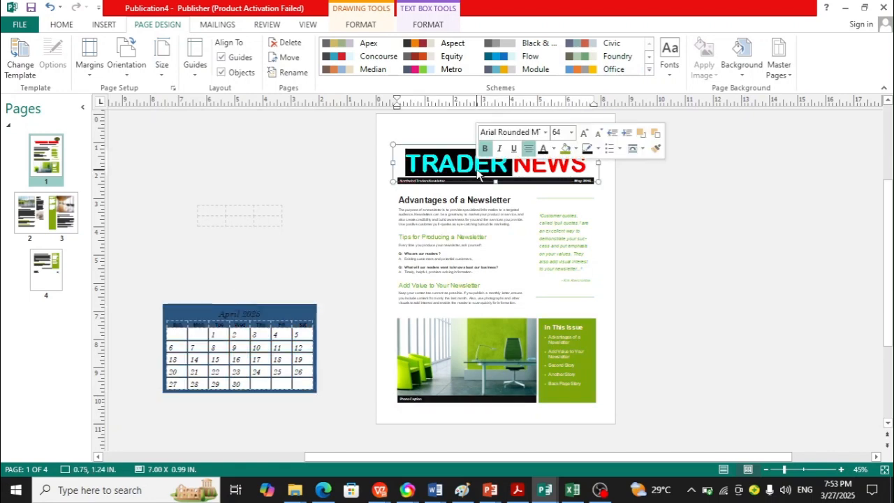
click(755, 256)
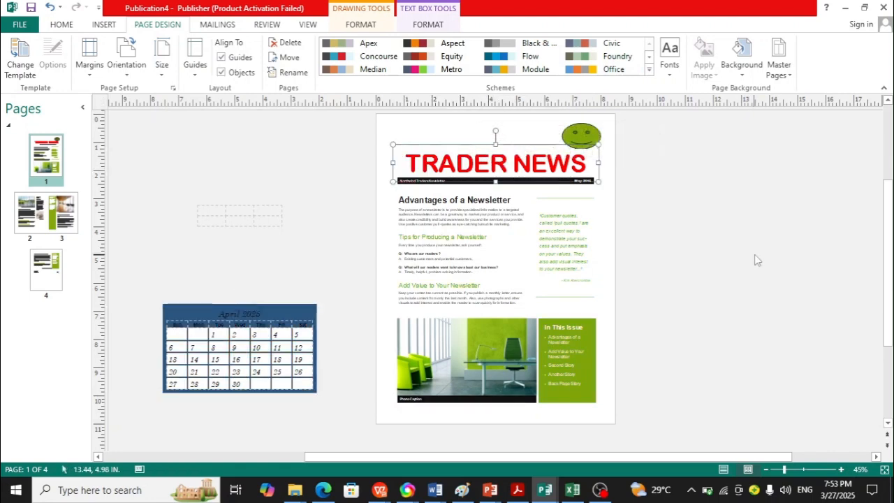
click(520, 163)
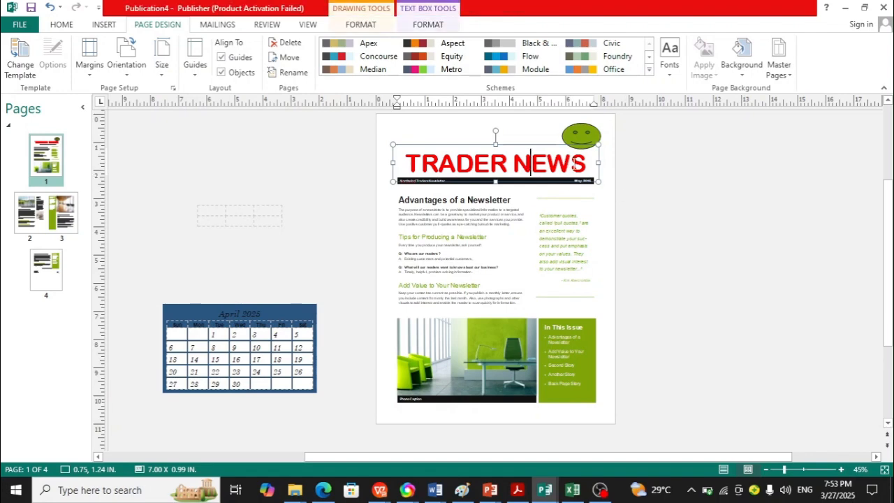
drag(590, 164, 405, 165)
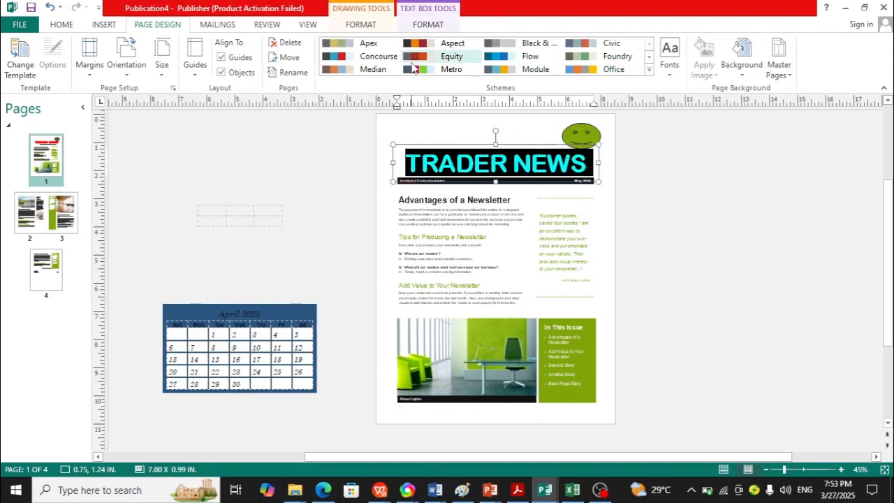
click(440, 56)
click(708, 268)
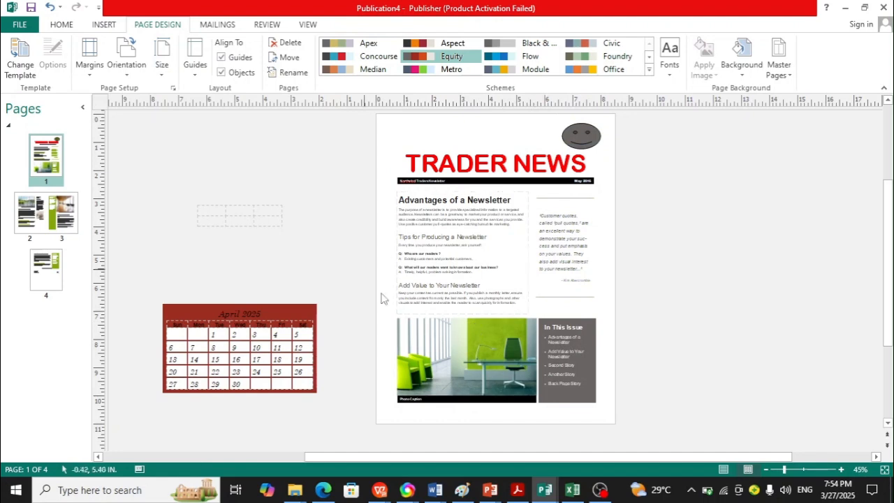
click(437, 169)
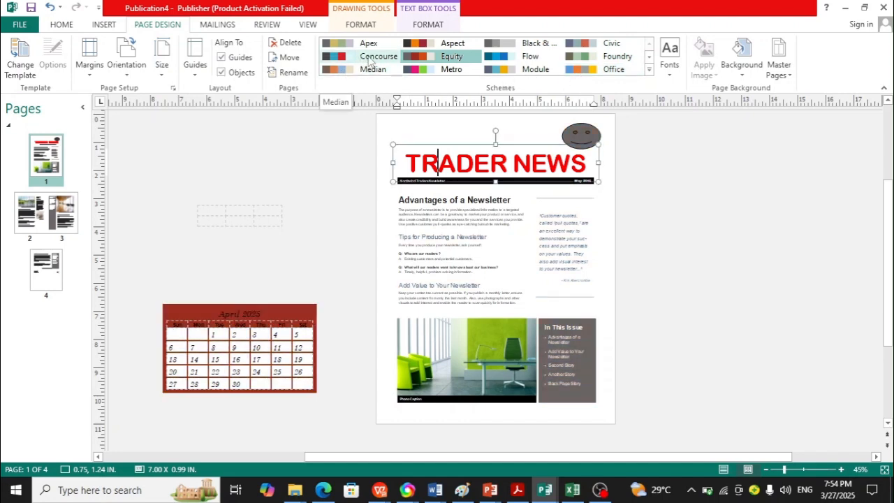
click(453, 59)
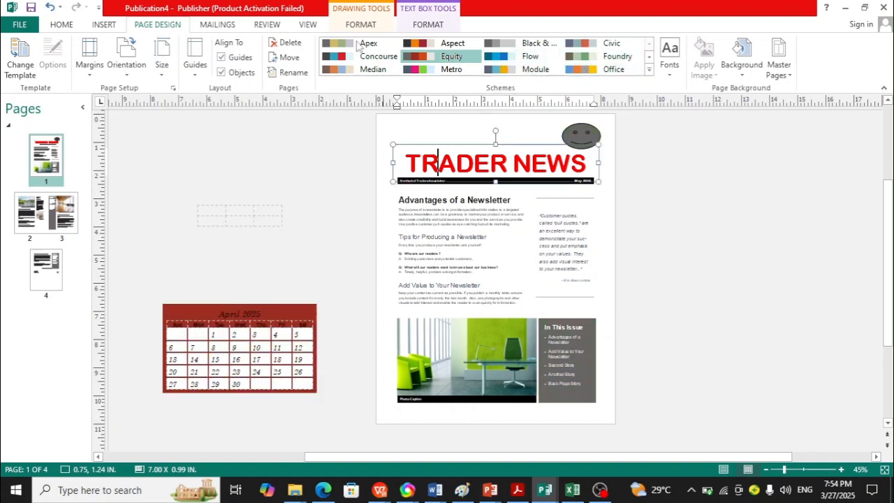
- Give page 1 a solid background using the 10% tint of Main
click(217, 25)
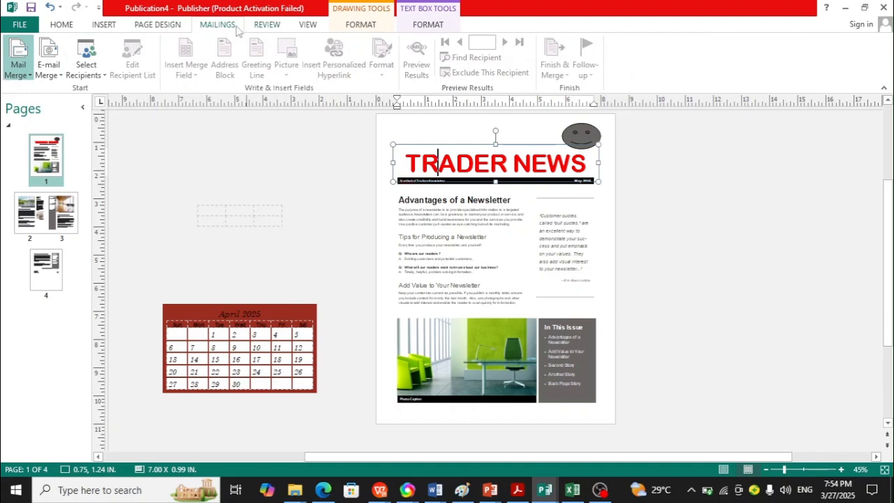
click(158, 25)
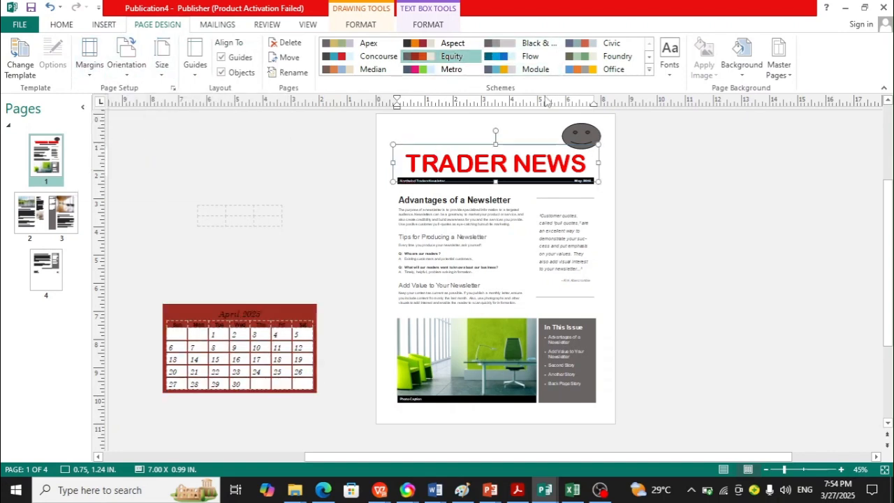
click(747, 73)
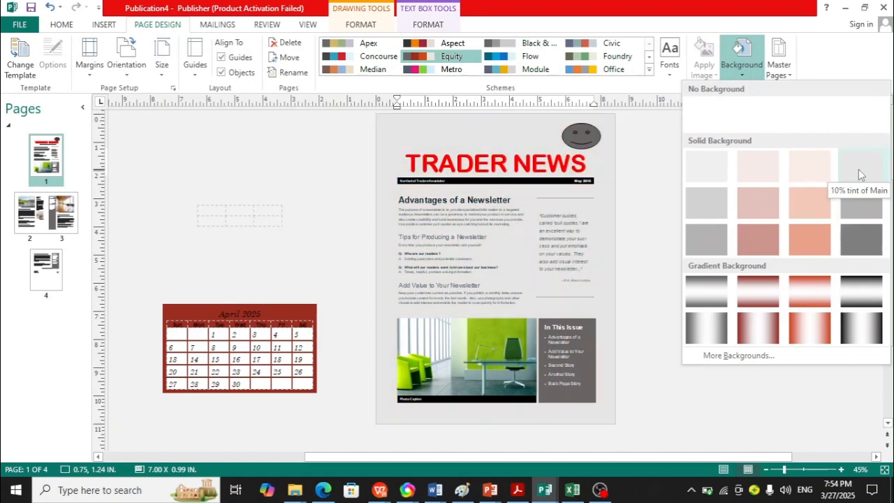
click(858, 169)
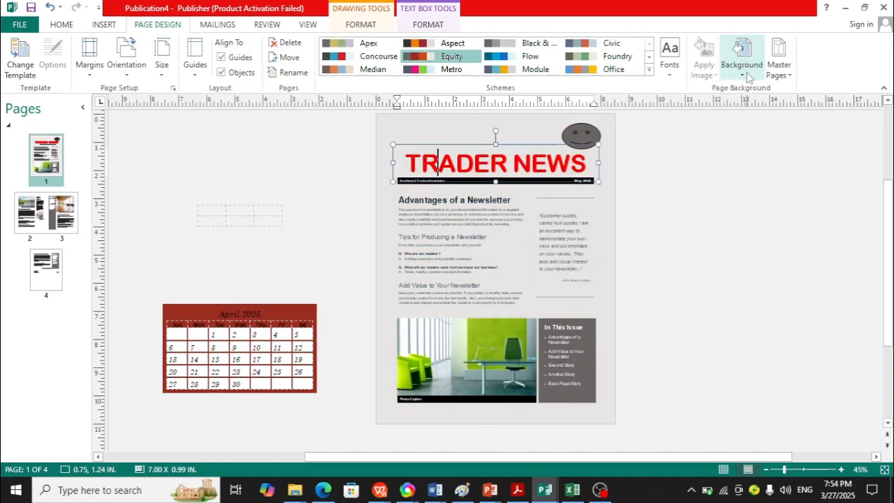
- Preview the red gradient background with vertical color bands on page 1
click(748, 73)
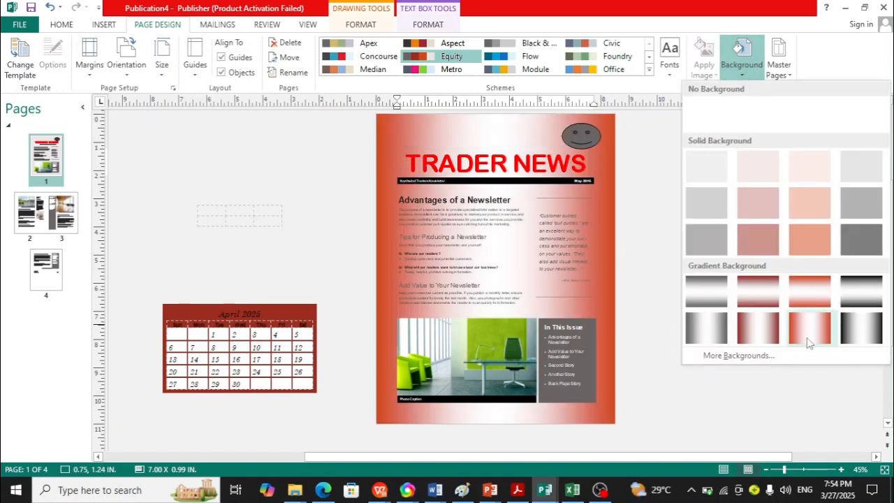